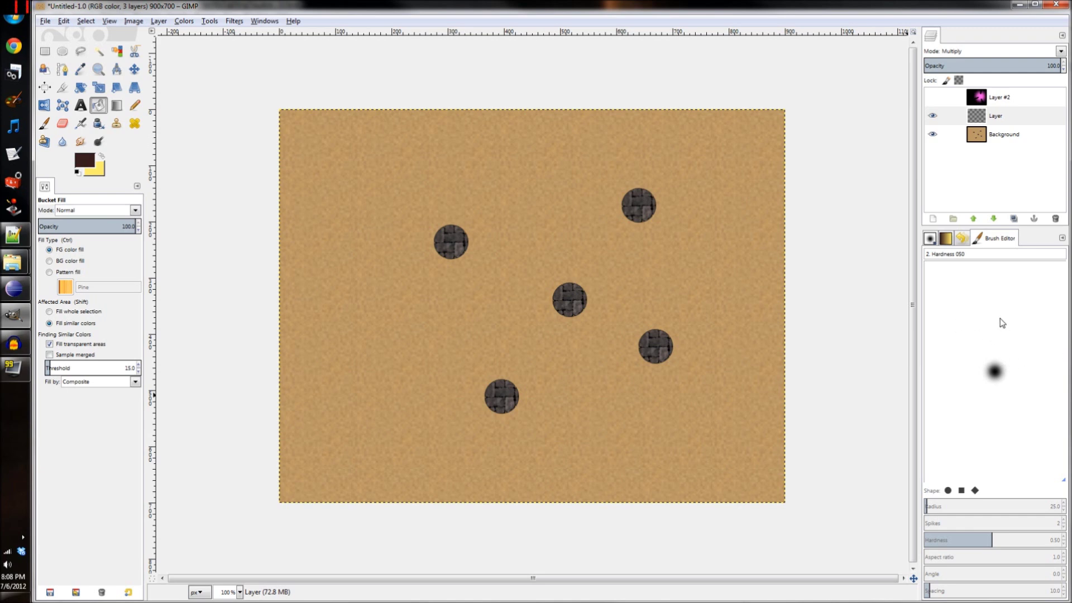
# Fill the Multiply layer with dark brown and paint one soft yellow glow on it with a paintbrush of size about 820.
pyautogui.click(692, 270)
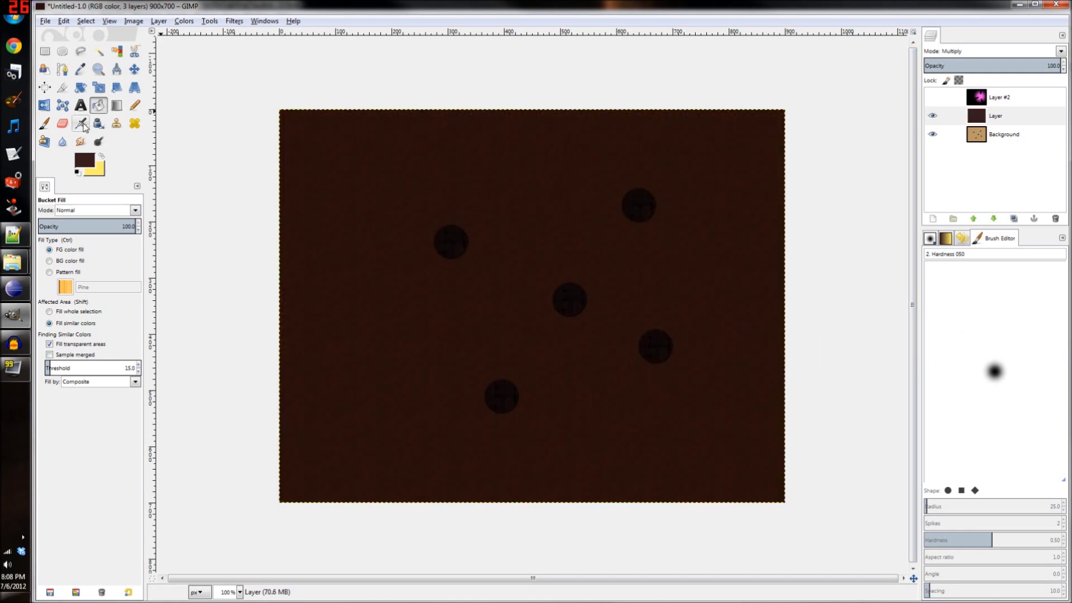
pyautogui.click(44, 123)
pyautogui.click(103, 157)
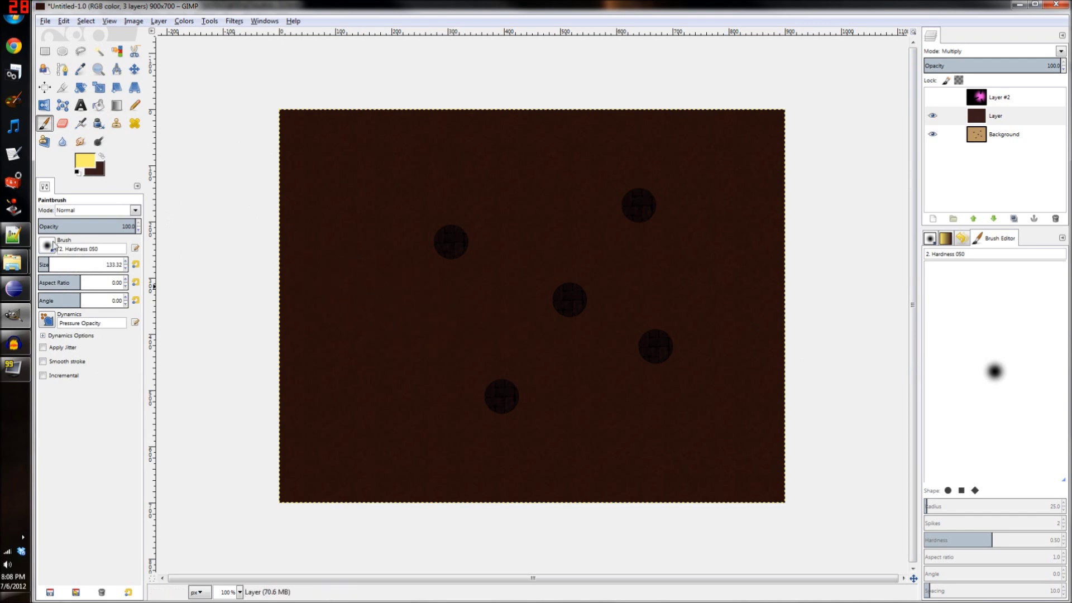
pyautogui.moveTo(67, 268)
pyautogui.mouseDown()
pyautogui.moveTo(125, 266)
pyautogui.moveTo(98, 266)
pyautogui.mouseUp()
pyautogui.click(467, 307)
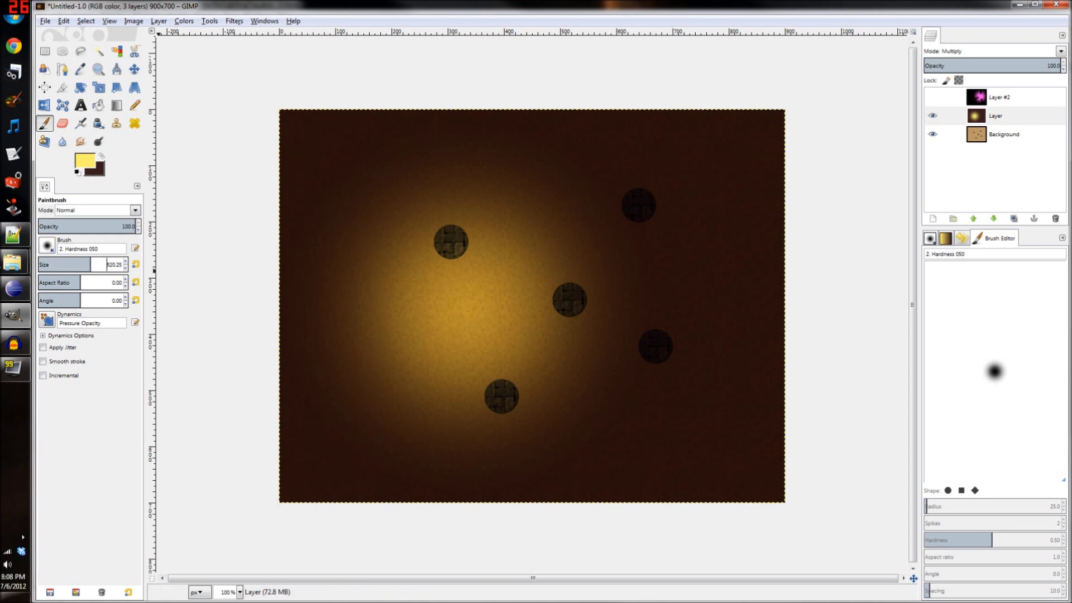
# Paint dark brown shadows extending away from the glow behind the three nearest pillars, using a brush size of about 127.
pyautogui.moveTo(83, 265); pyautogui.dragTo(48, 264)
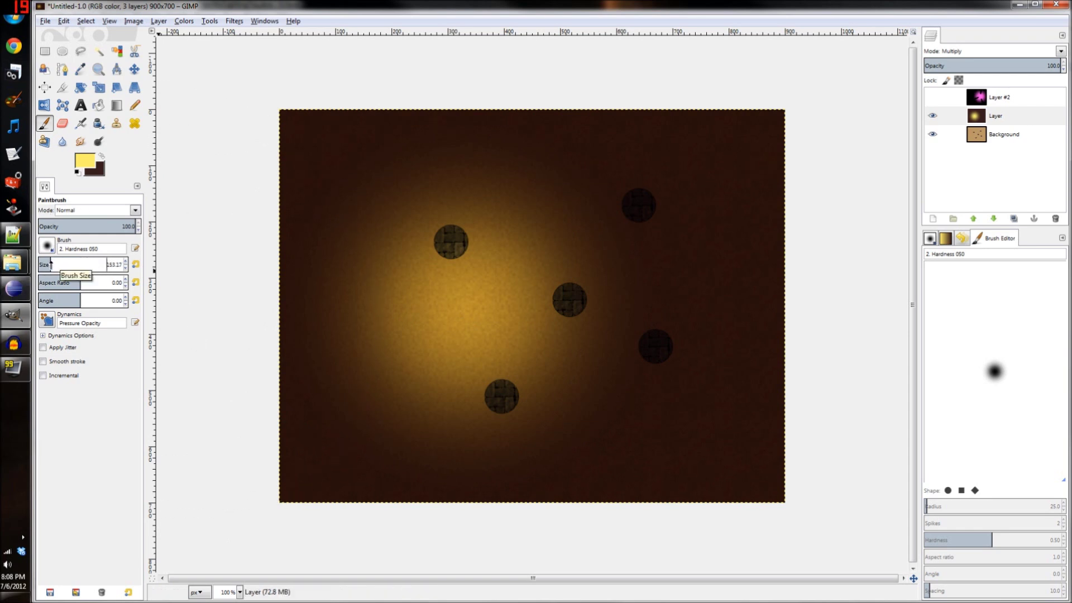
pyautogui.click(101, 157)
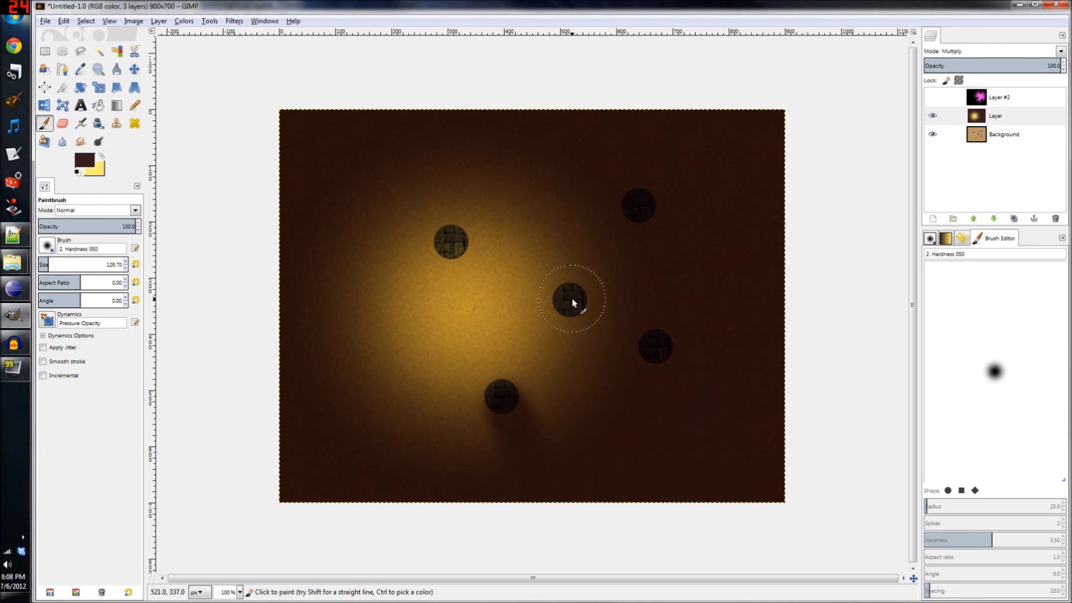
pyautogui.moveTo(447, 251)
pyautogui.mouseDown()
pyautogui.moveTo(452, 240)
pyautogui.moveTo(398, 126)
pyautogui.mouseUp()
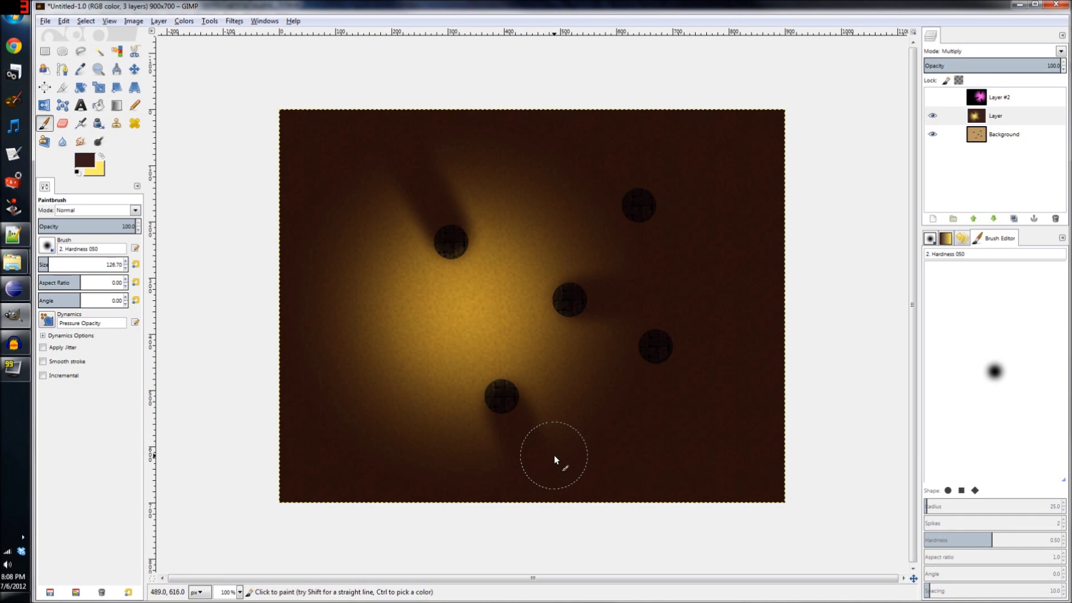
# With the Background hidden, merge the revealed Layer #2 down into the light layer, and set the merged layer's mode to Multiply.
pyautogui.click(933, 134)
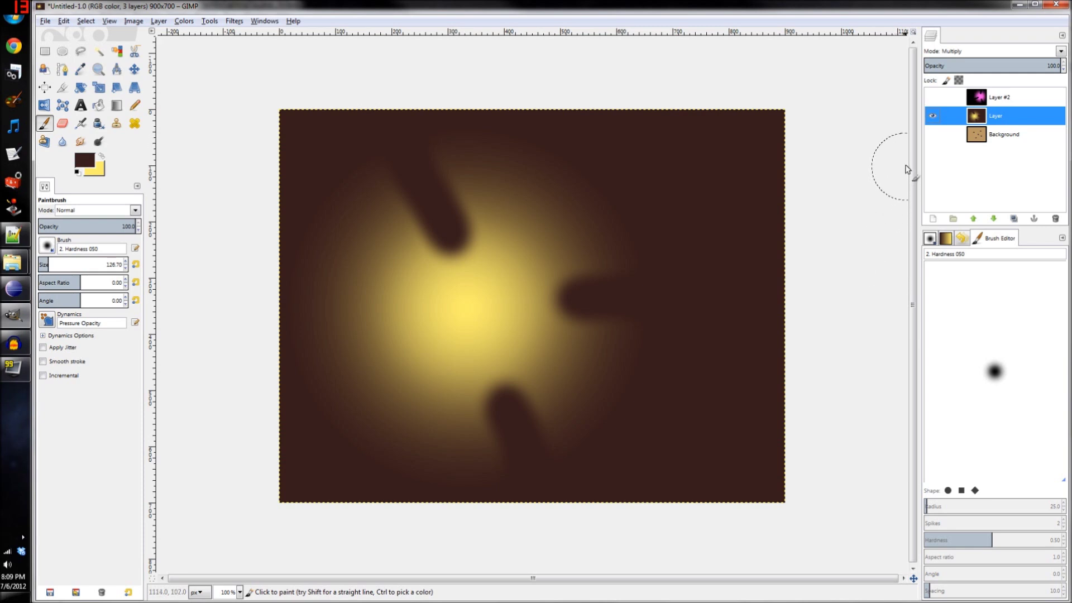
pyautogui.click(931, 97)
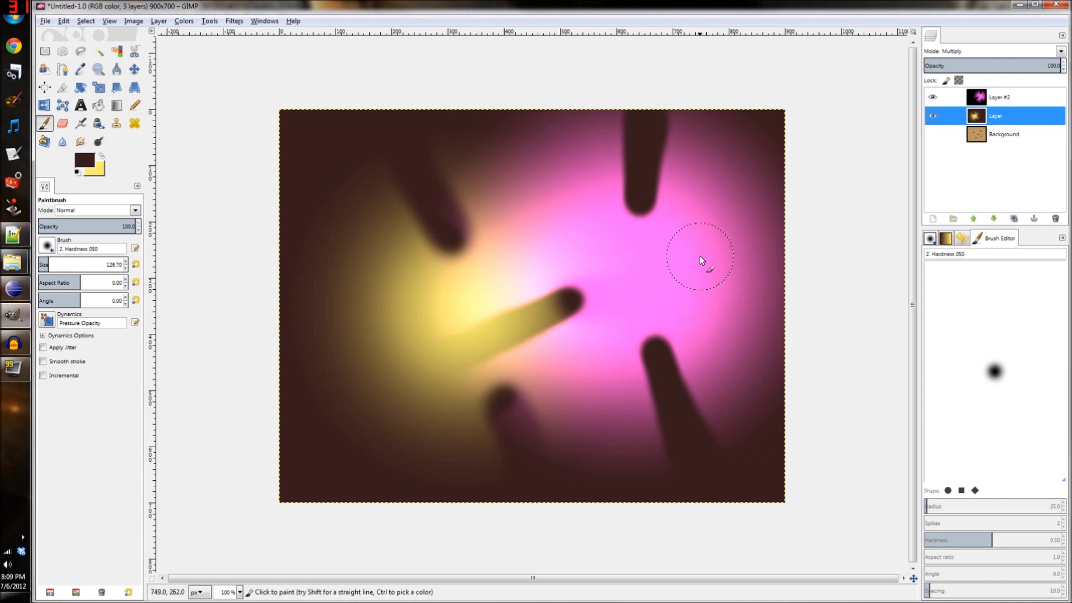
pyautogui.rightClick(939, 99)
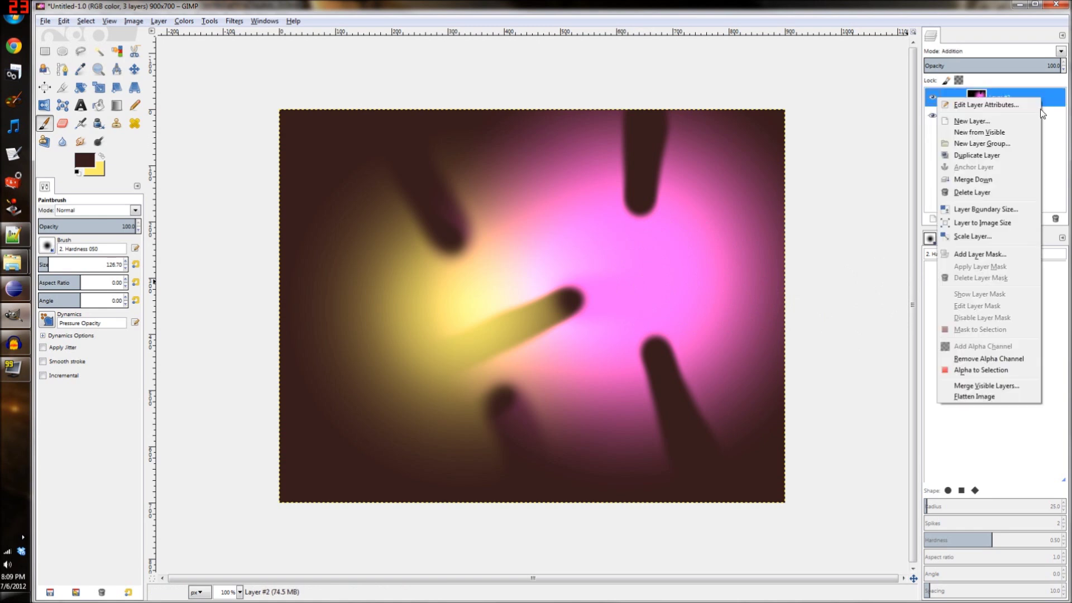
pyautogui.click(978, 183)
pyautogui.click(999, 51)
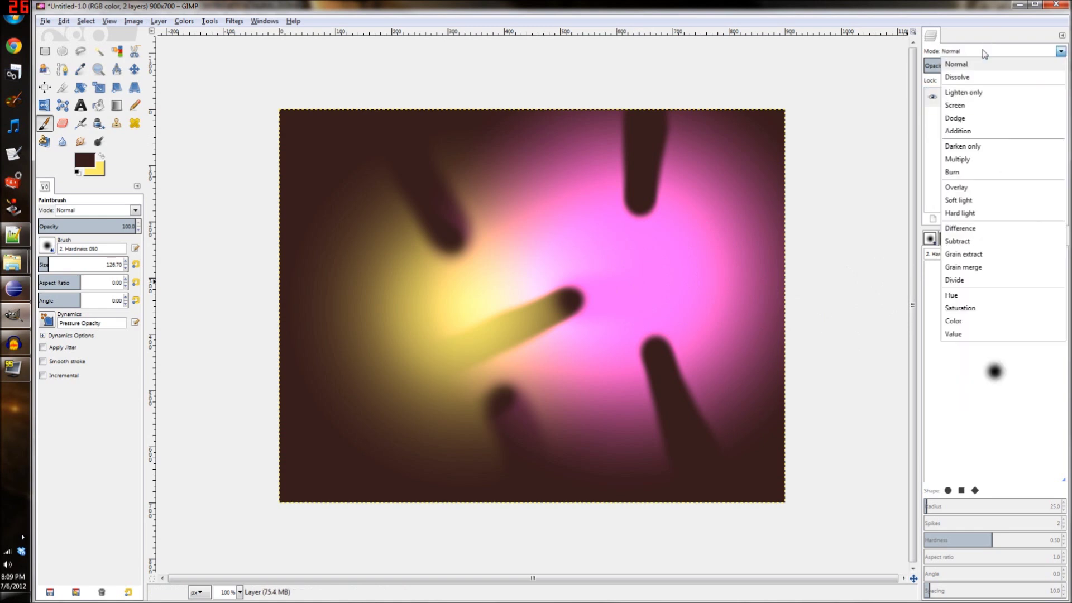
pyautogui.click(978, 162)
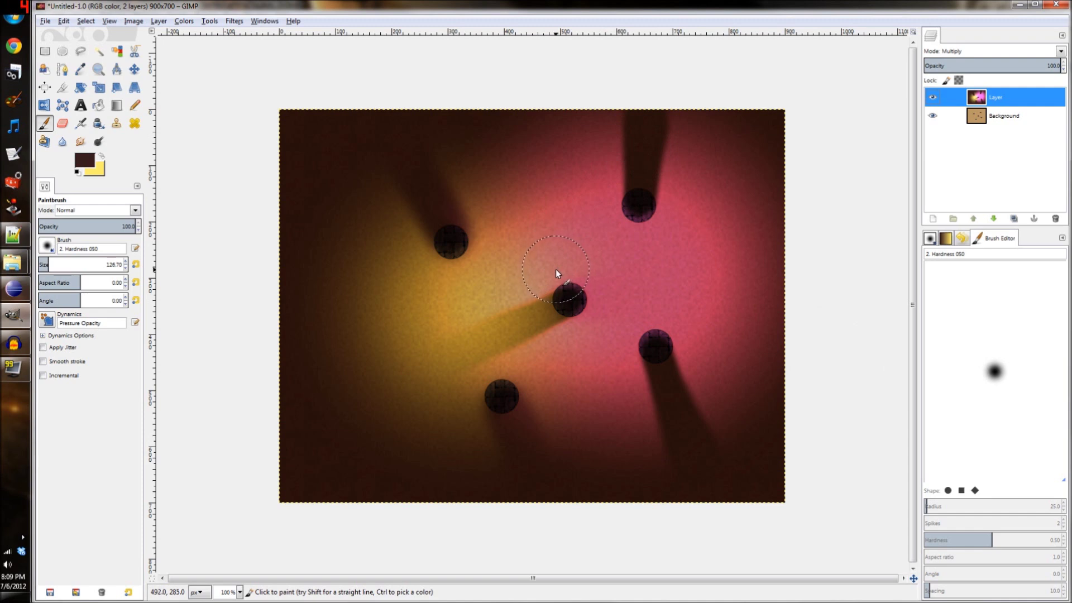
# Toggle the Pasted Layer in the shadow diagram image to compare the hard umbra-only shadow with the soft shadow.
pyautogui.moveTo(13, 235)
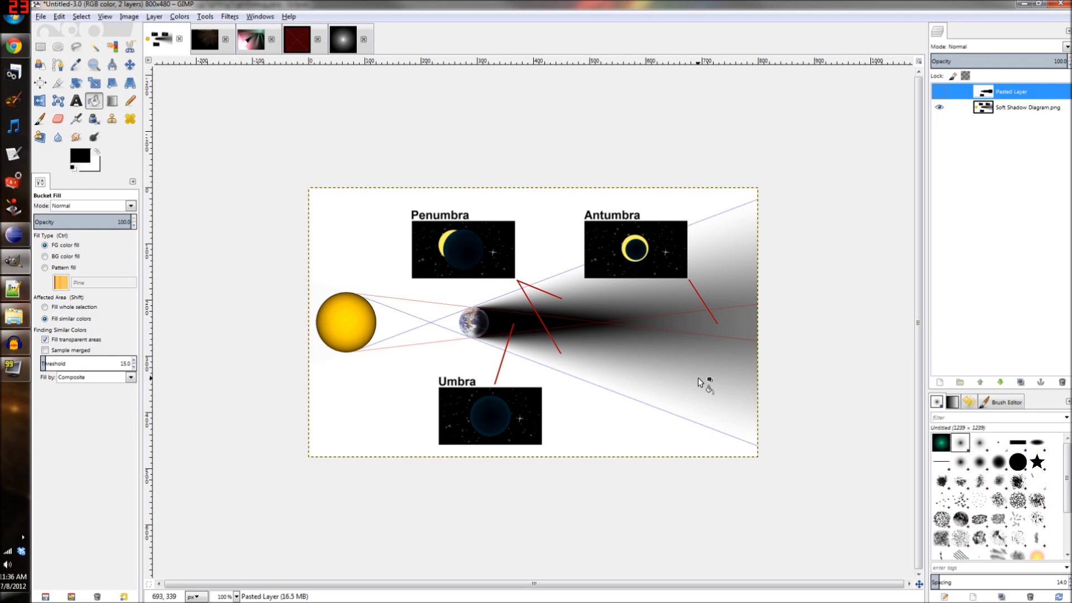
pyautogui.click(939, 91)
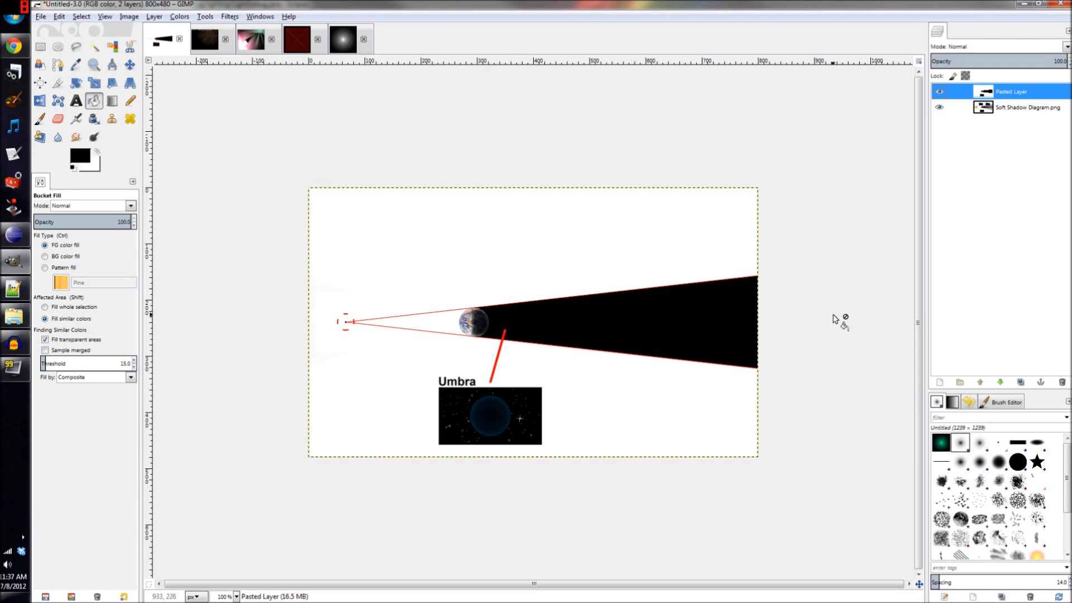
pyautogui.click(939, 91)
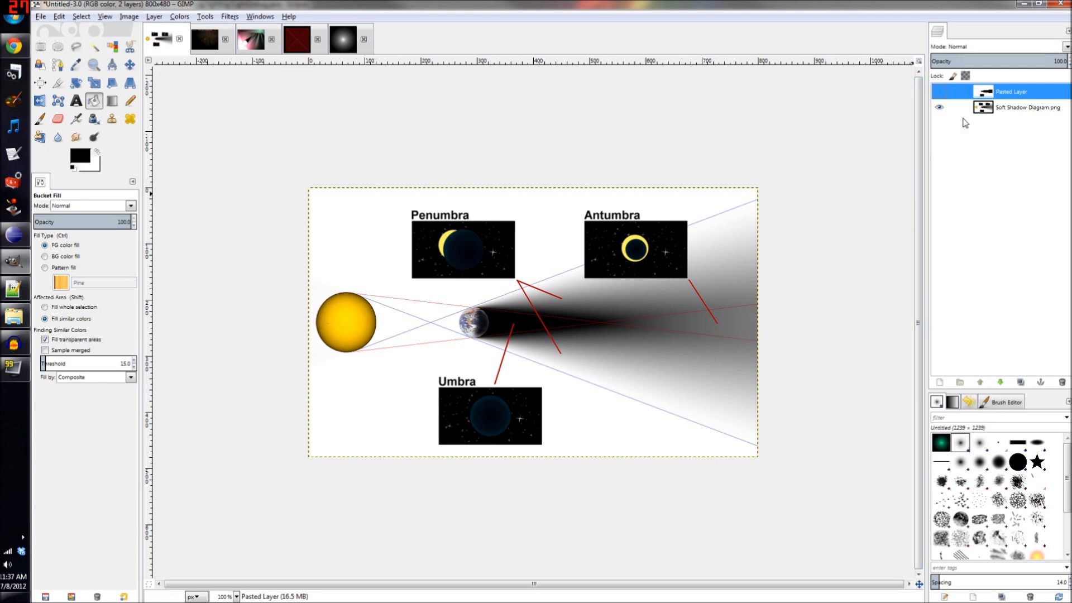
pyautogui.click(942, 94)
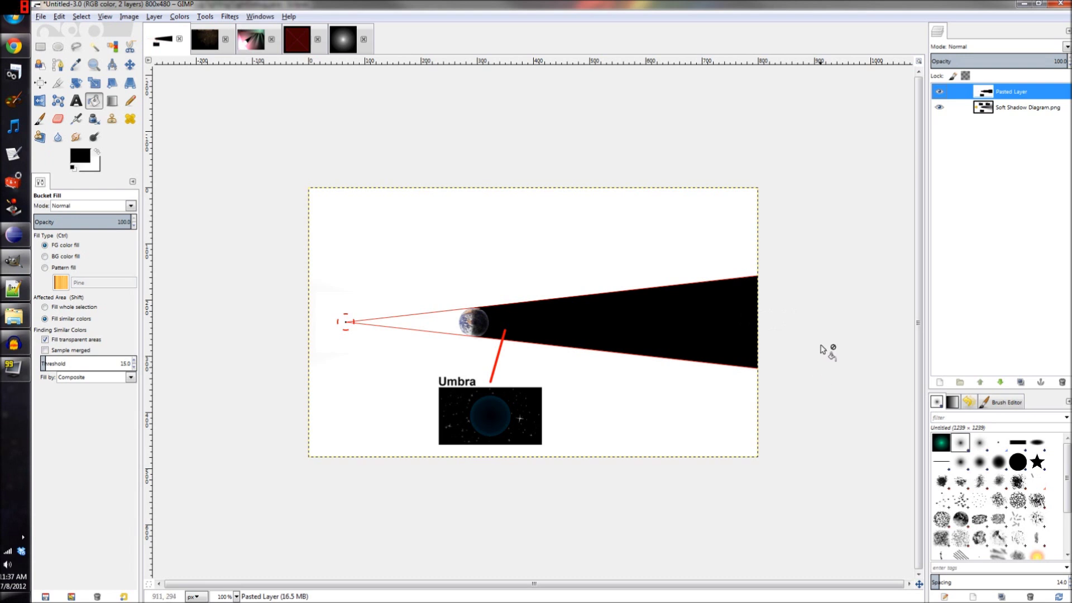
# In the Rendered 0 image, reveal the layers Rendered 1.png through Rendered 6.png one by one to examine each shadow-casting stage.
pyautogui.click(305, 39)
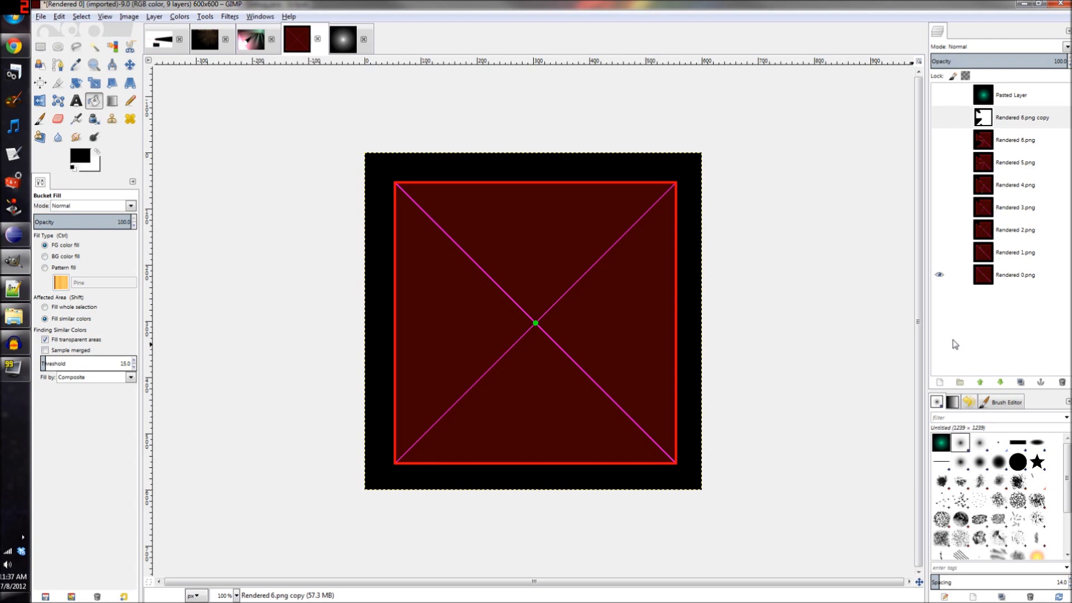
pyautogui.click(940, 253)
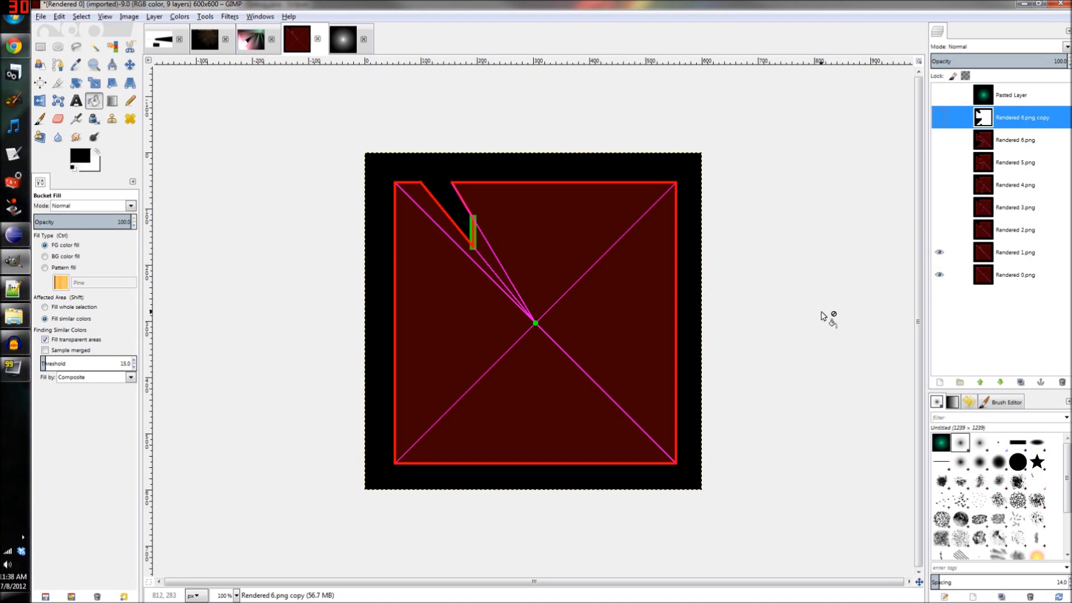
pyautogui.click(940, 230)
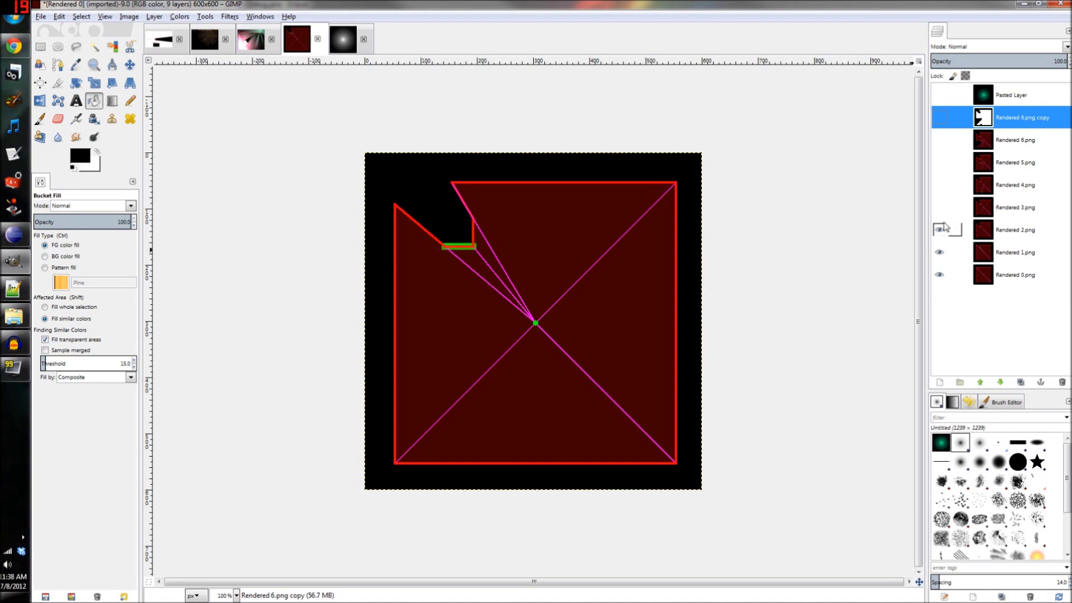
pyautogui.click(940, 207)
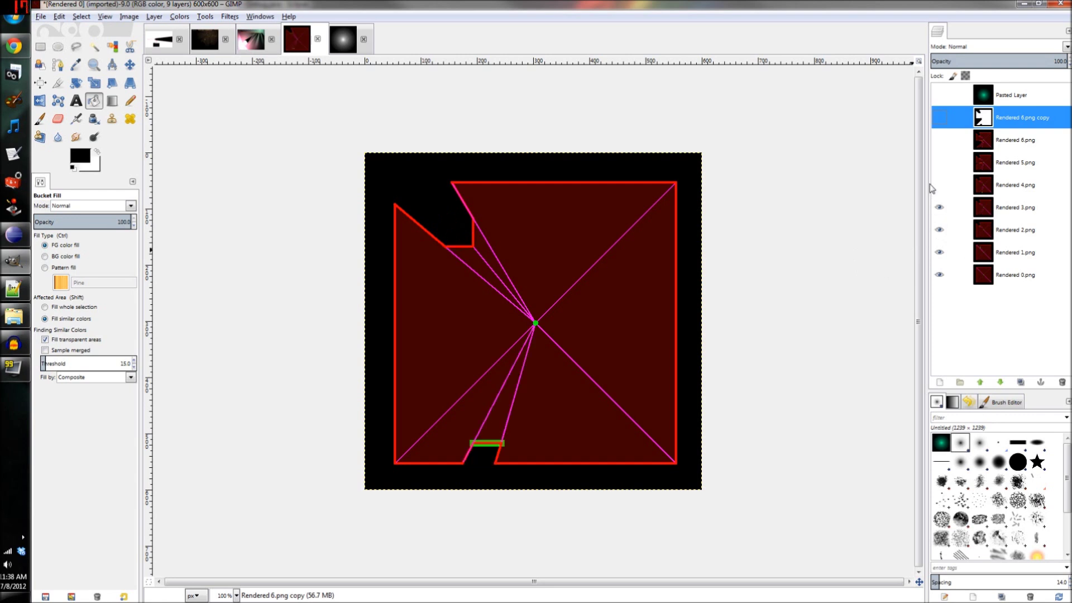
pyautogui.click(939, 185)
pyautogui.click(940, 163)
pyautogui.click(939, 140)
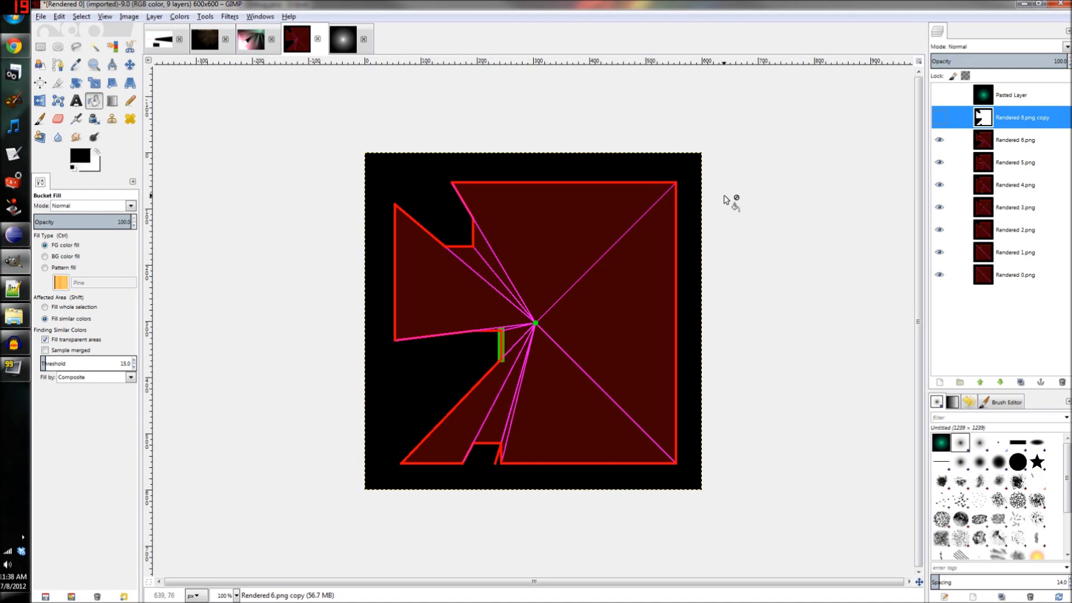
# Reveal the green copy layer in the Light Mask 2 image, and the Rendered 6.png copy and Pasted Layer in the Rendered 0 image.
pyautogui.click(344, 39)
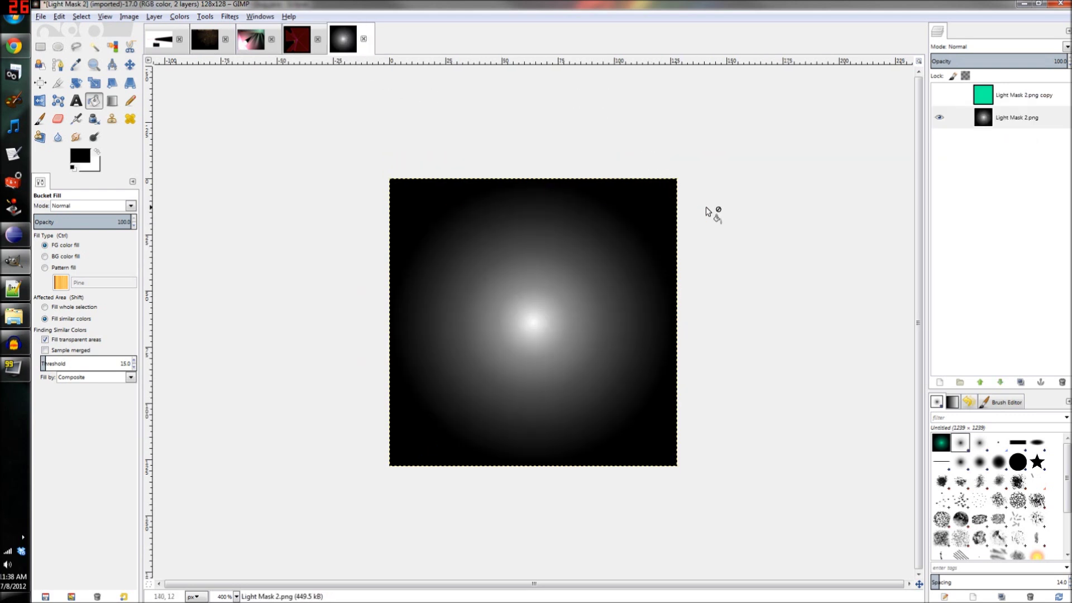
pyautogui.click(940, 96)
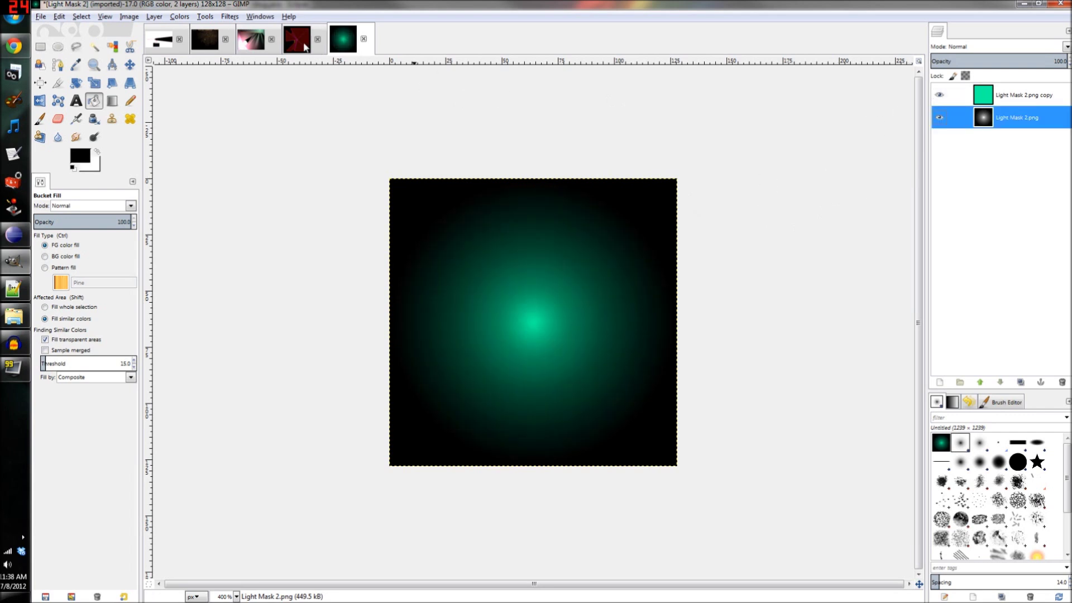
pyautogui.click(304, 48)
pyautogui.click(941, 118)
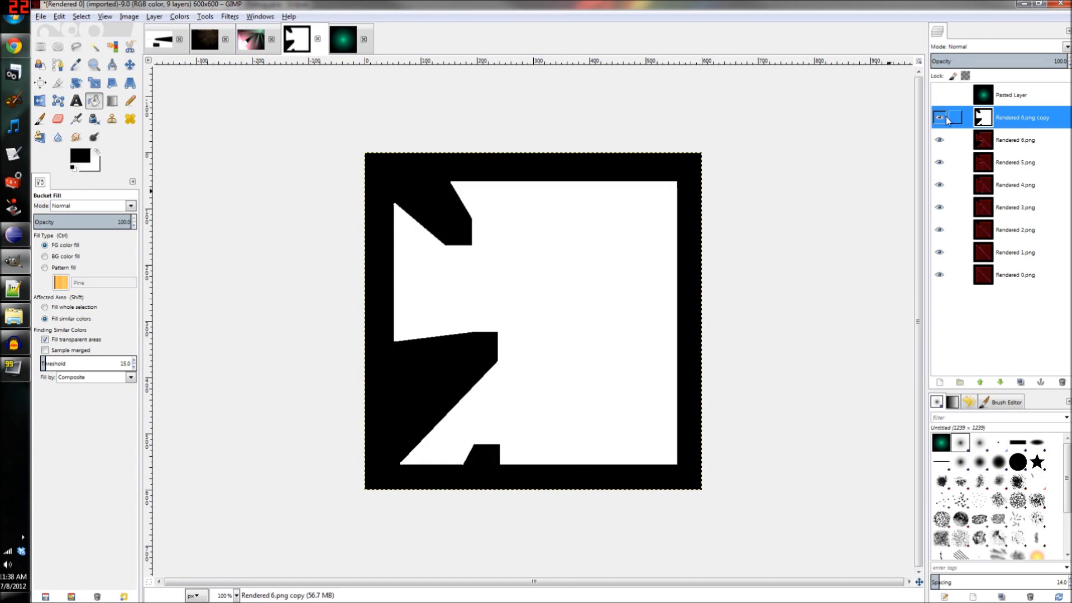
pyautogui.click(940, 94)
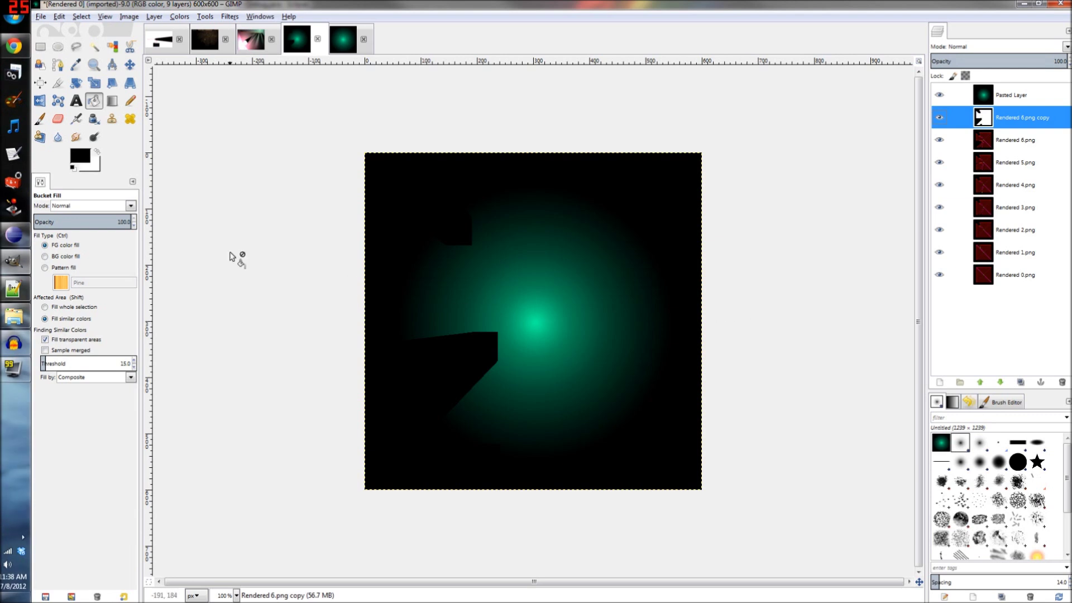
# Switch to Eclipse and run the LightDebug configuration.
pyautogui.click(14, 234)
pyautogui.click(167, 32)
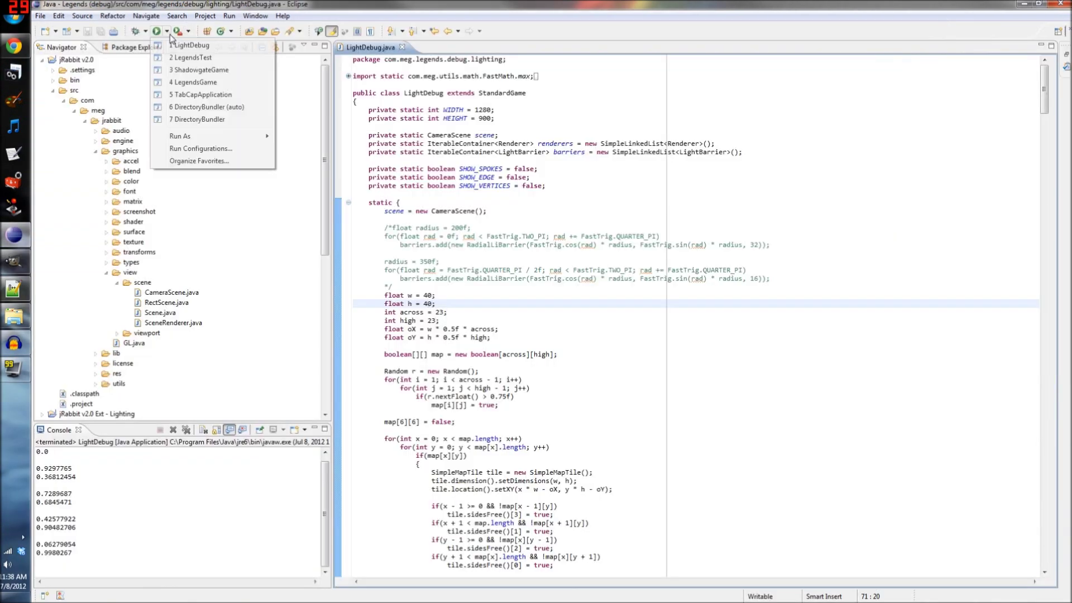
pyautogui.click(185, 44)
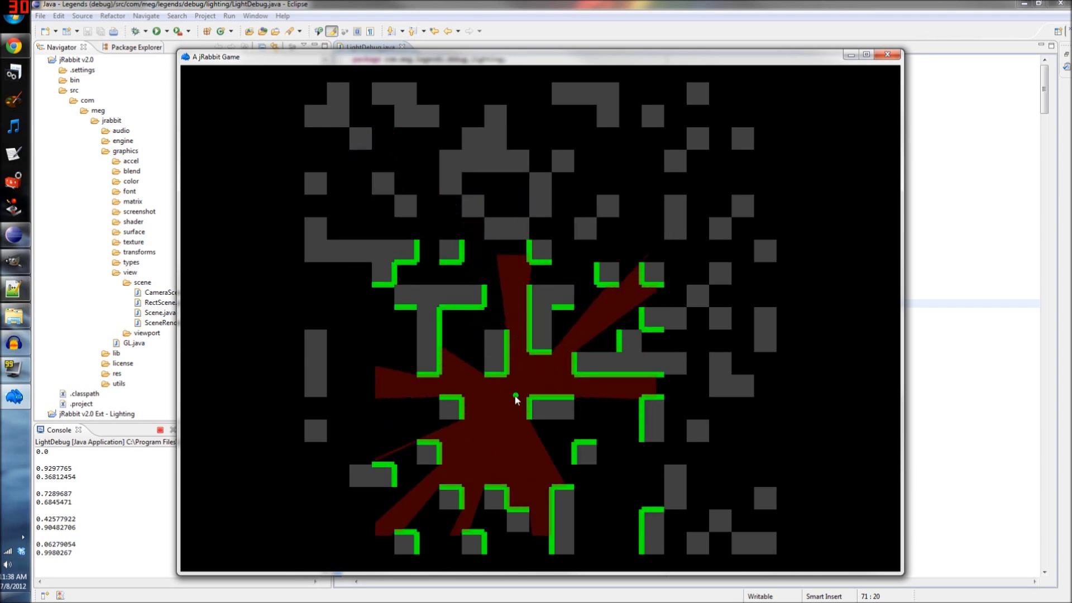
# Move the light source around the tile map in the running demo to examine how the barriers shape the lit area.
pyautogui.click(491, 383)
pyautogui.moveTo(425, 393); pyautogui.dragTo(511, 394)
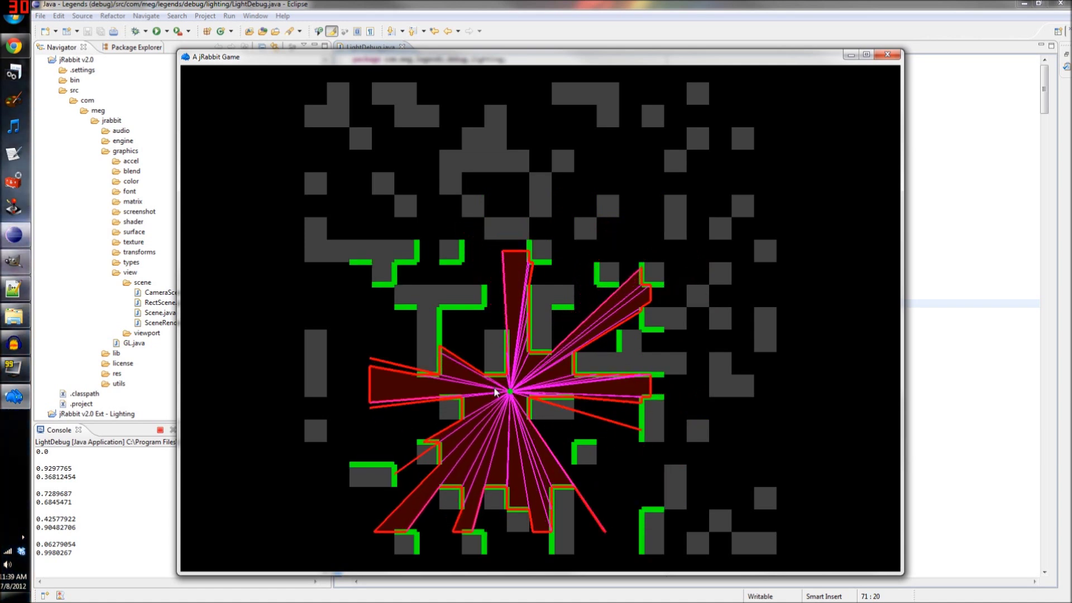
pyautogui.moveTo(492, 392); pyautogui.dragTo(356, 410)
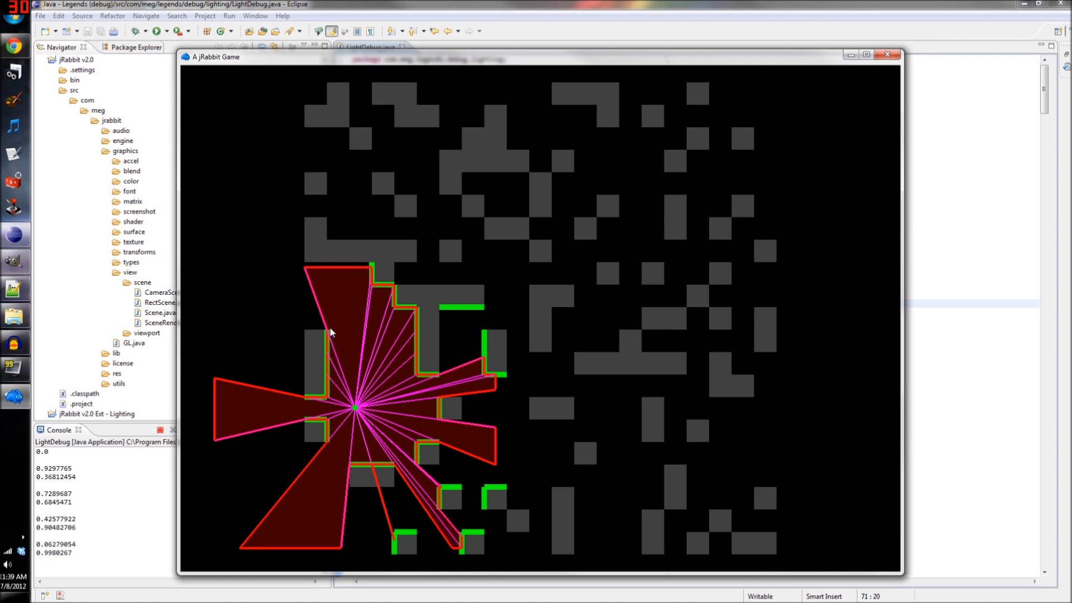
pyautogui.moveTo(359, 317); pyautogui.dragTo(793, 415)
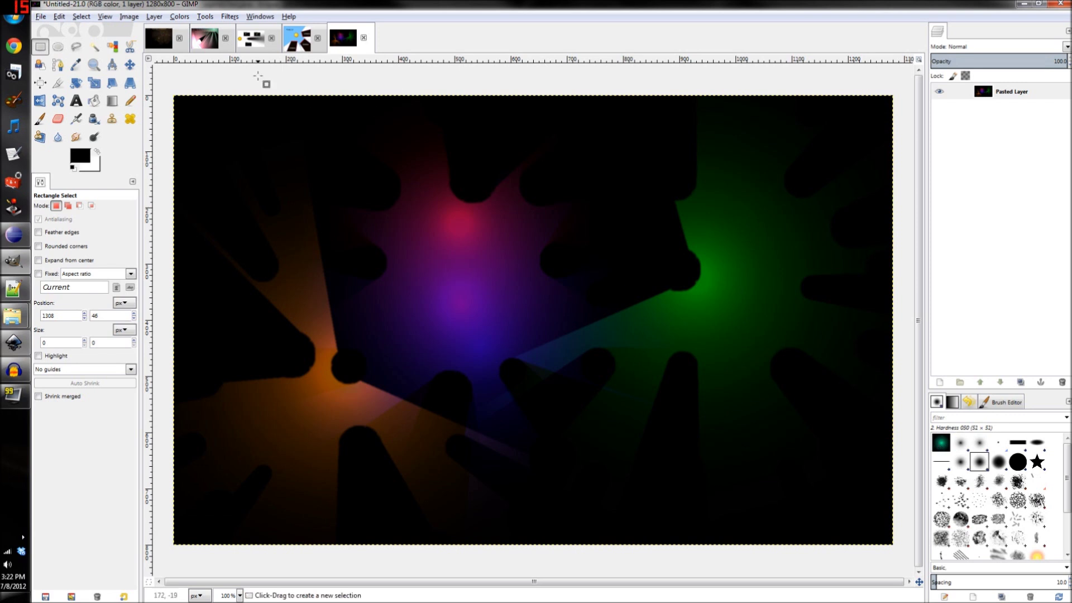
# In the Lighting Demonstration image, toggle Layer copy #1, Layer and the blurred Layer copy to compare the light maps with the game screenshot.
pyautogui.click(165, 44)
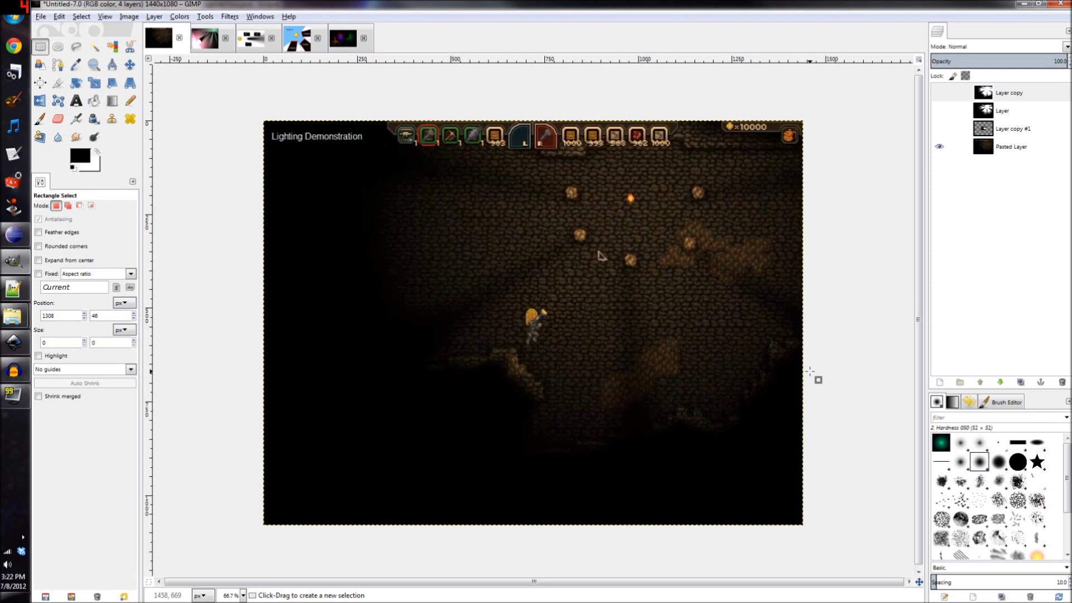
pyautogui.click(939, 128)
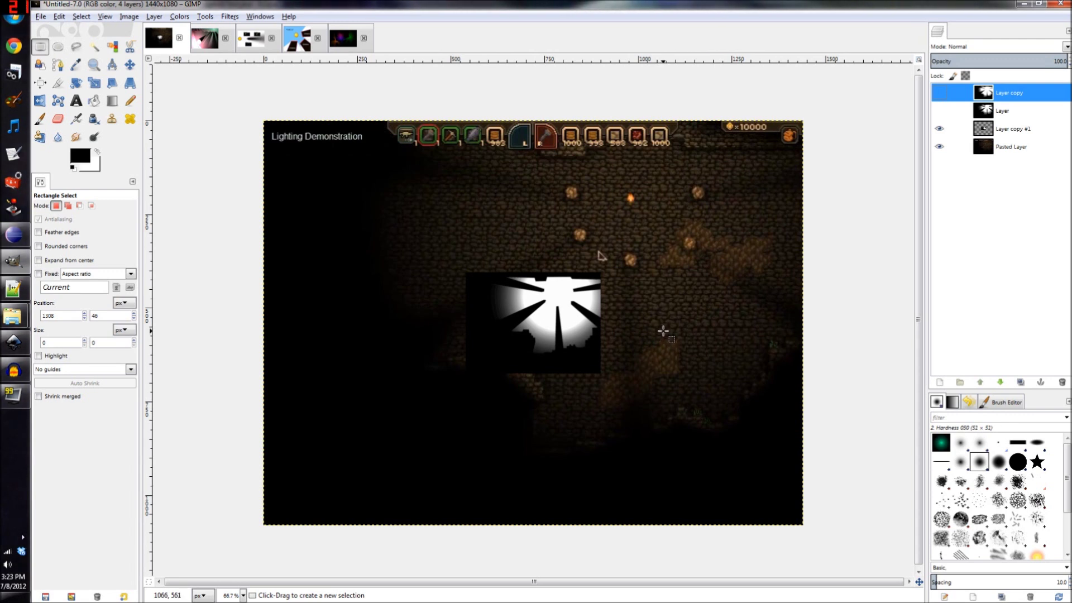
pyautogui.click(939, 110)
pyautogui.click(940, 129)
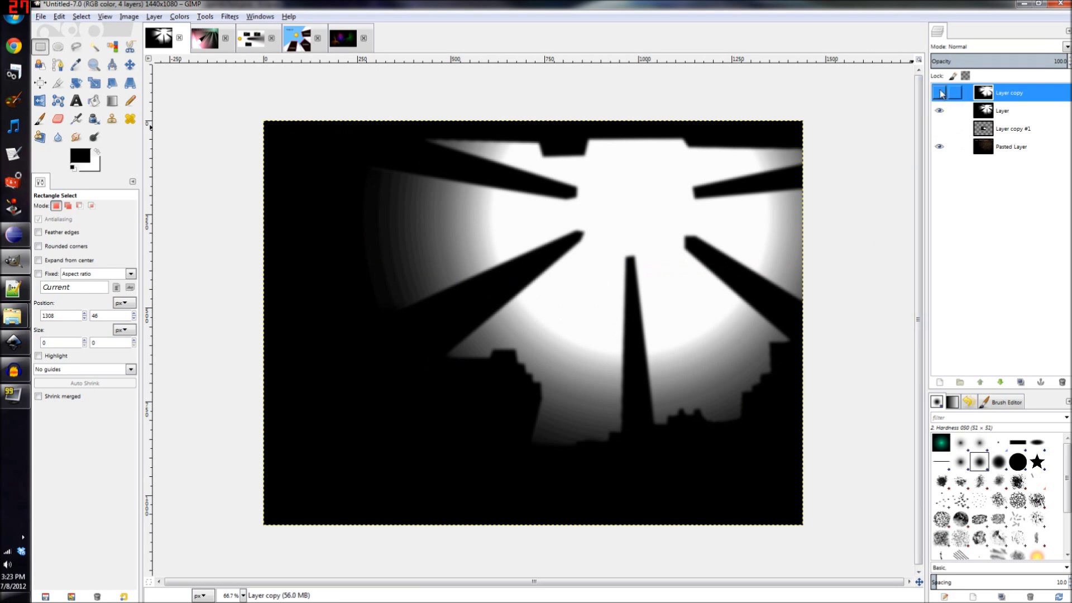
pyautogui.click(940, 93)
pyautogui.click(939, 111)
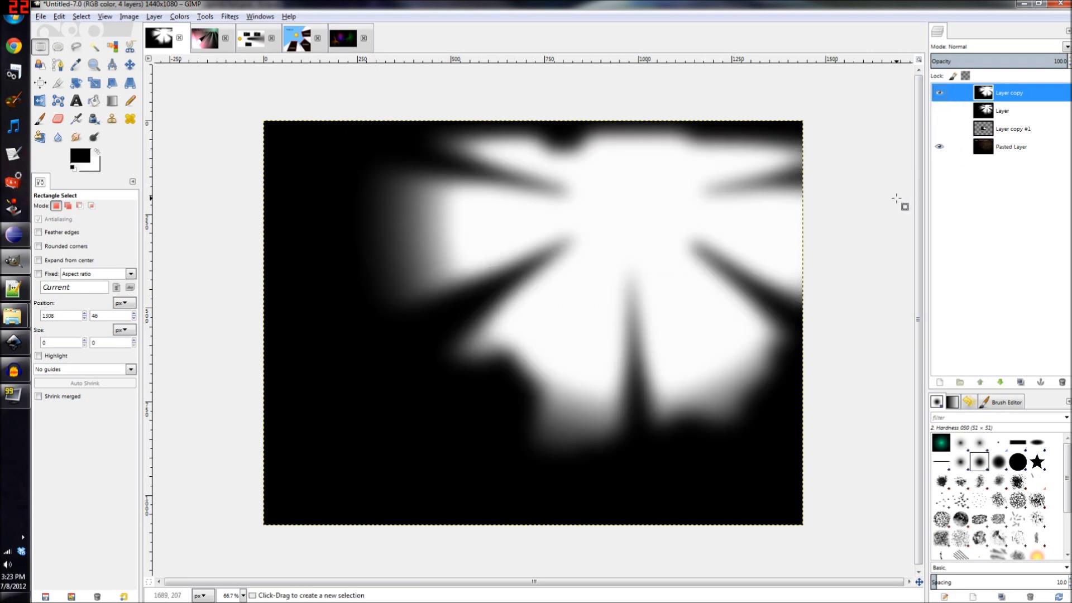
pyautogui.click(940, 94)
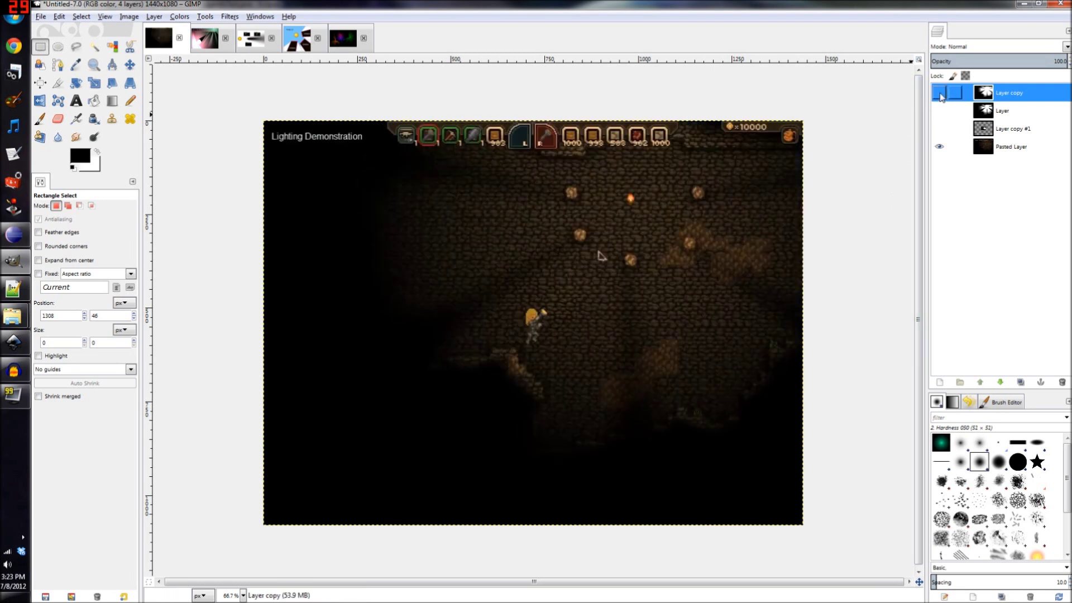
pyautogui.click(940, 94)
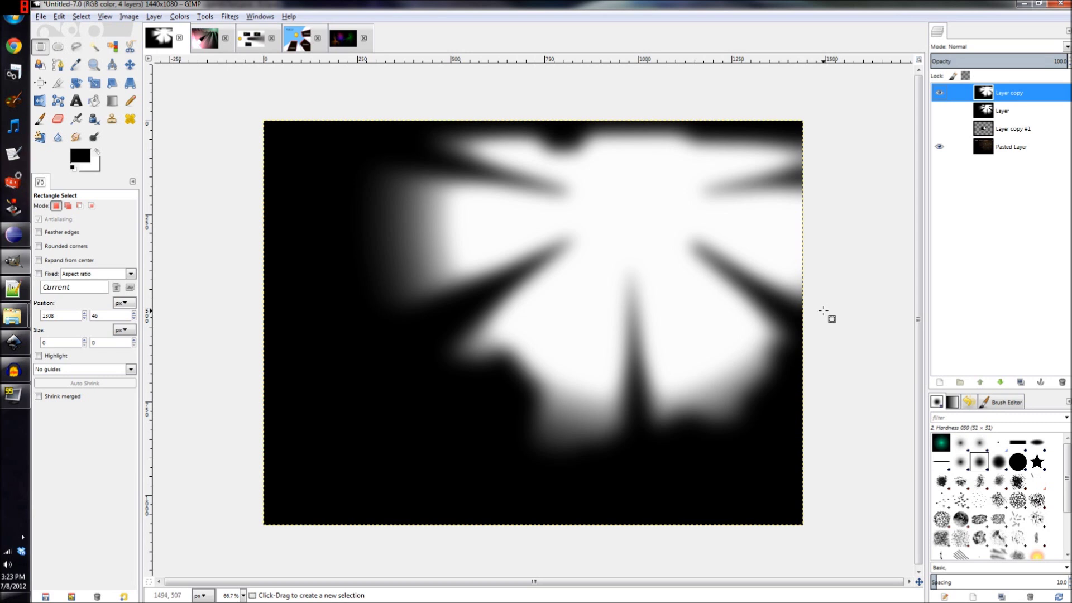
# Examine the Soft Shadow Diagram, the pink and green light rendering, and the Realistic Algorithm Idea image in turn.
pyautogui.click(258, 44)
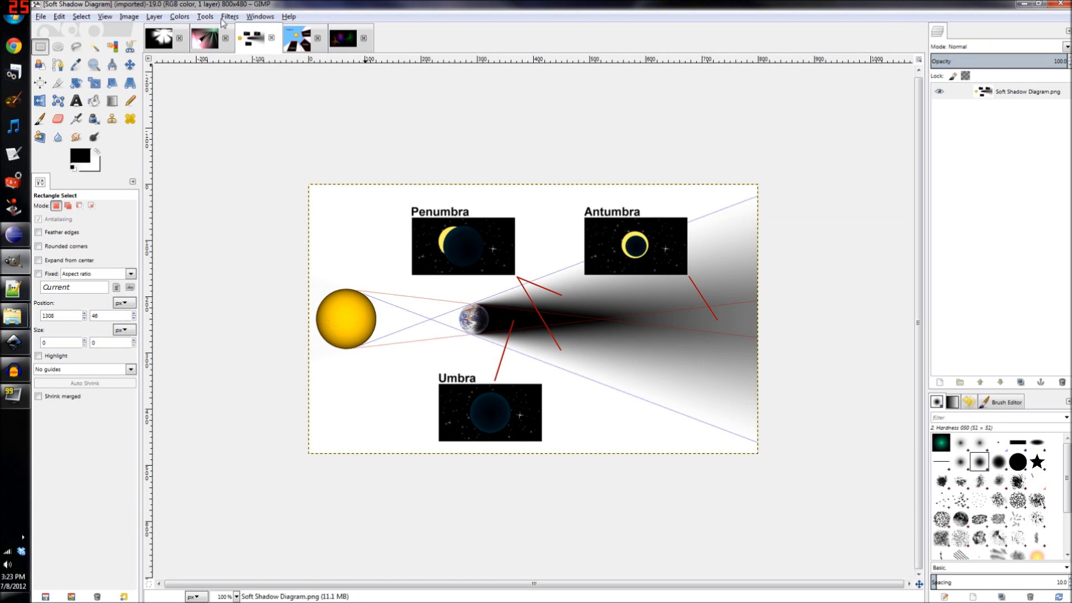
pyautogui.click(205, 38)
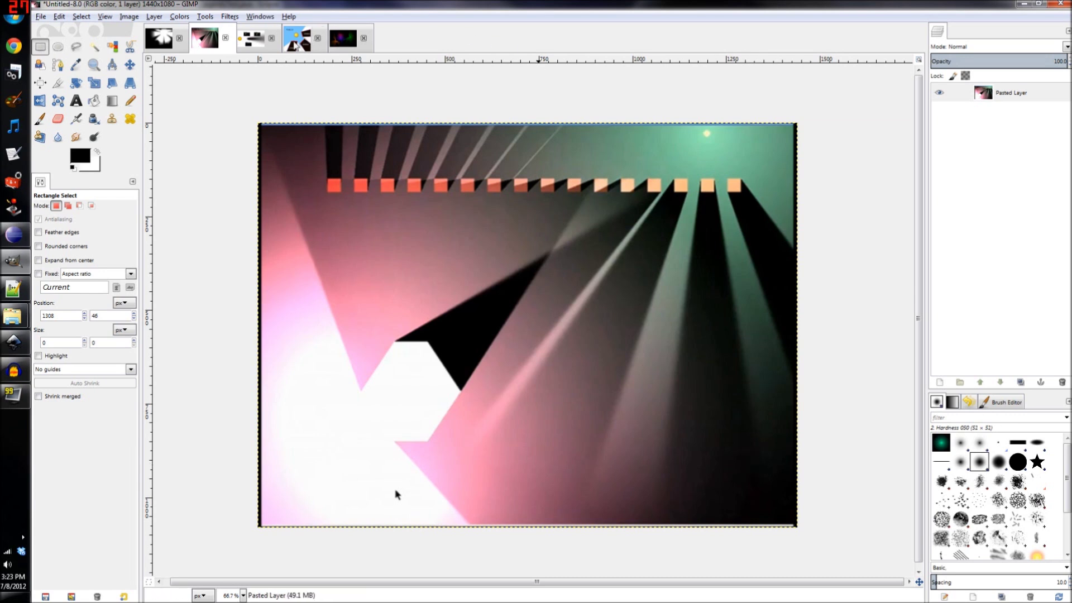
pyautogui.click(299, 38)
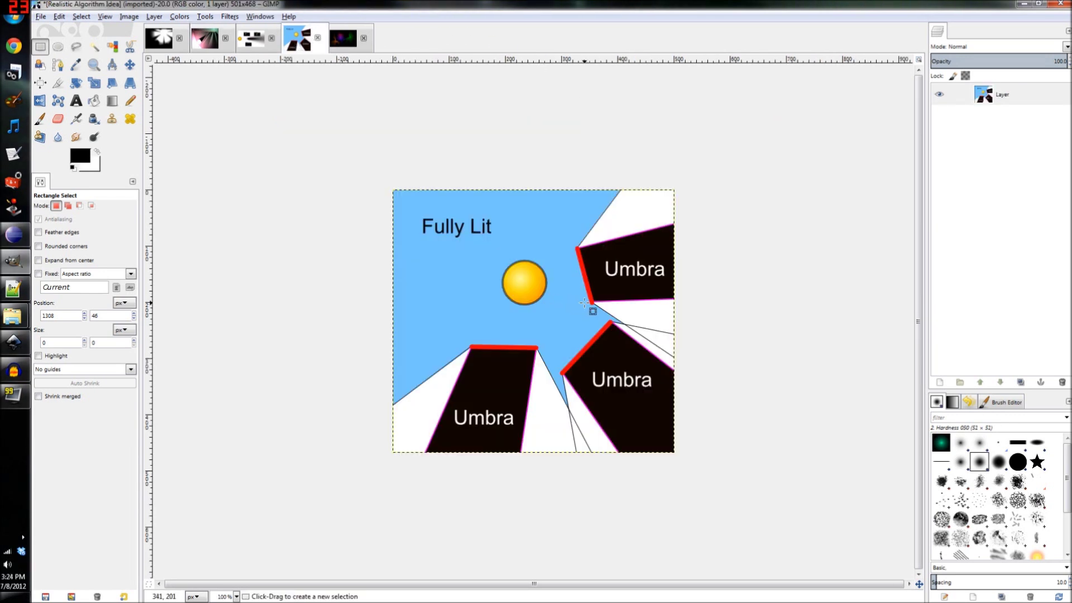